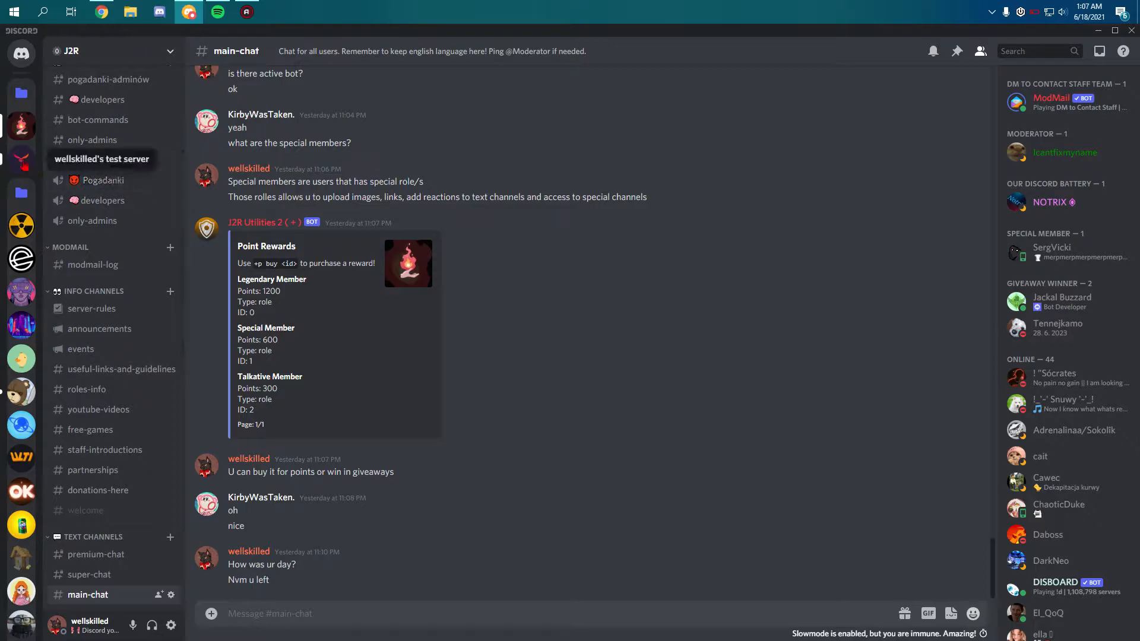
# - Switch to #pronounce in wellskilled's test server and view the Pronoun Picker bot's profile
pyautogui.click(22, 159)
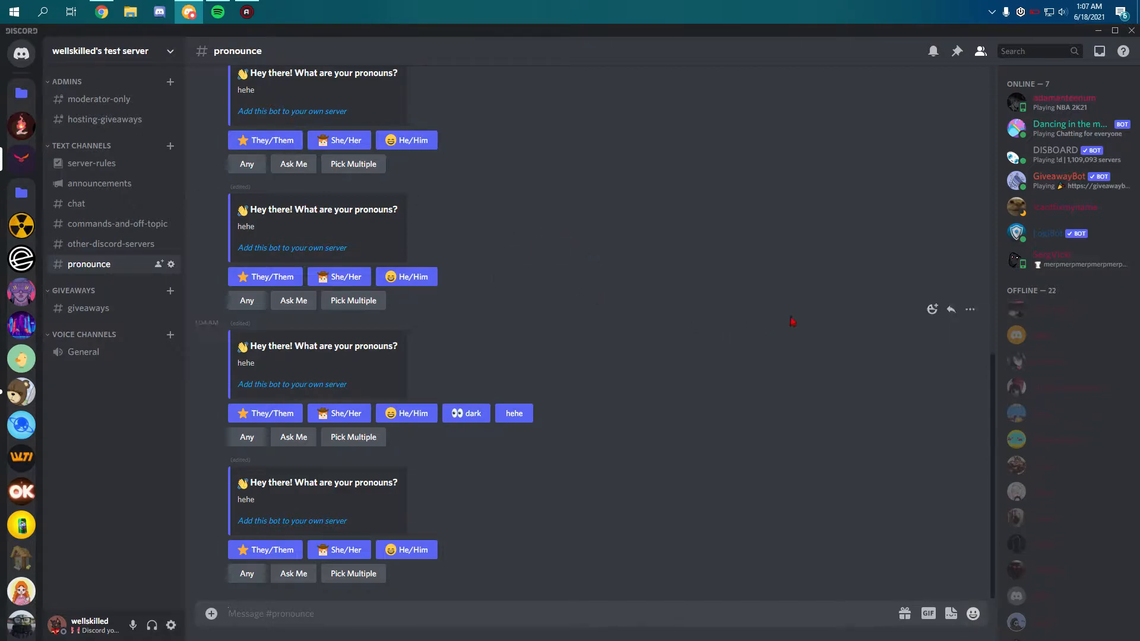
pyautogui.scroll(-5, 1078, 429)
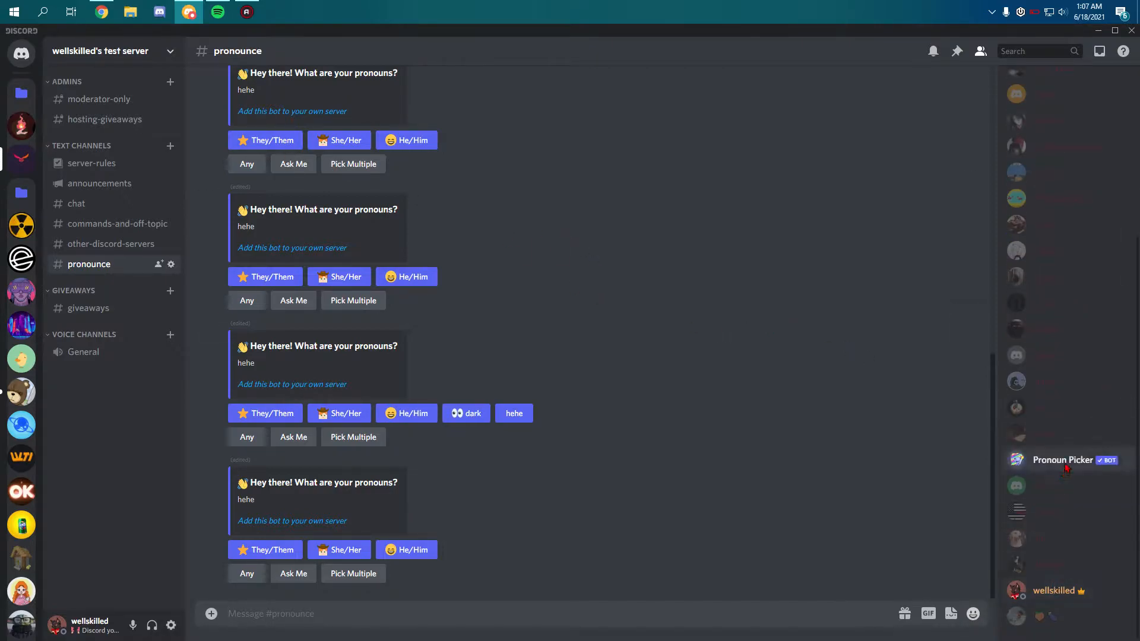
pyautogui.click(1062, 460)
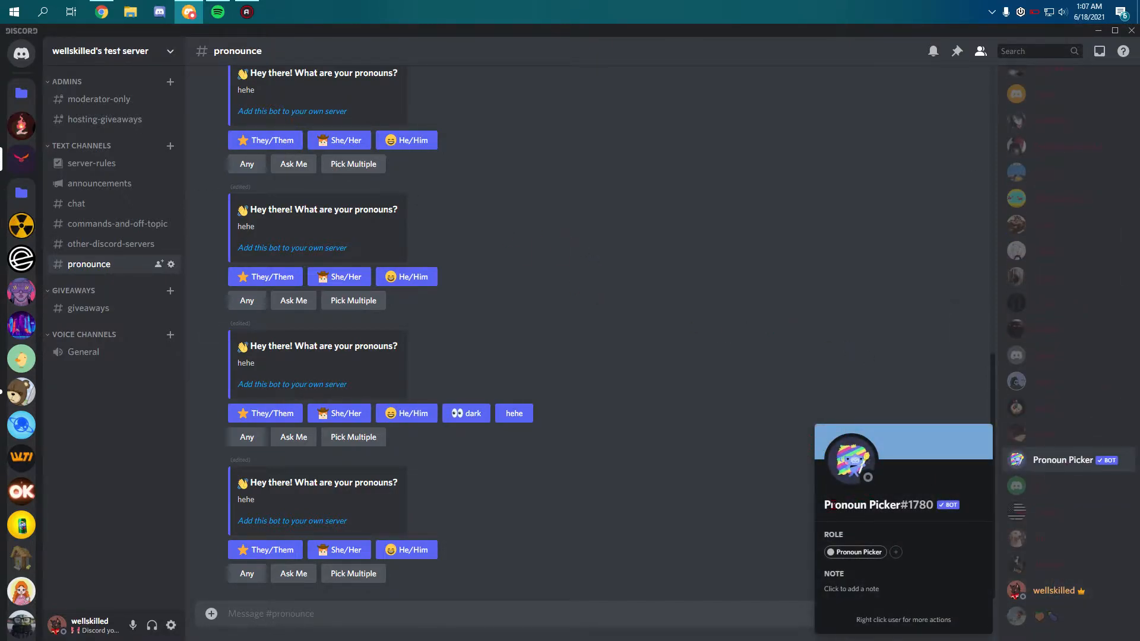
pyautogui.click(684, 366)
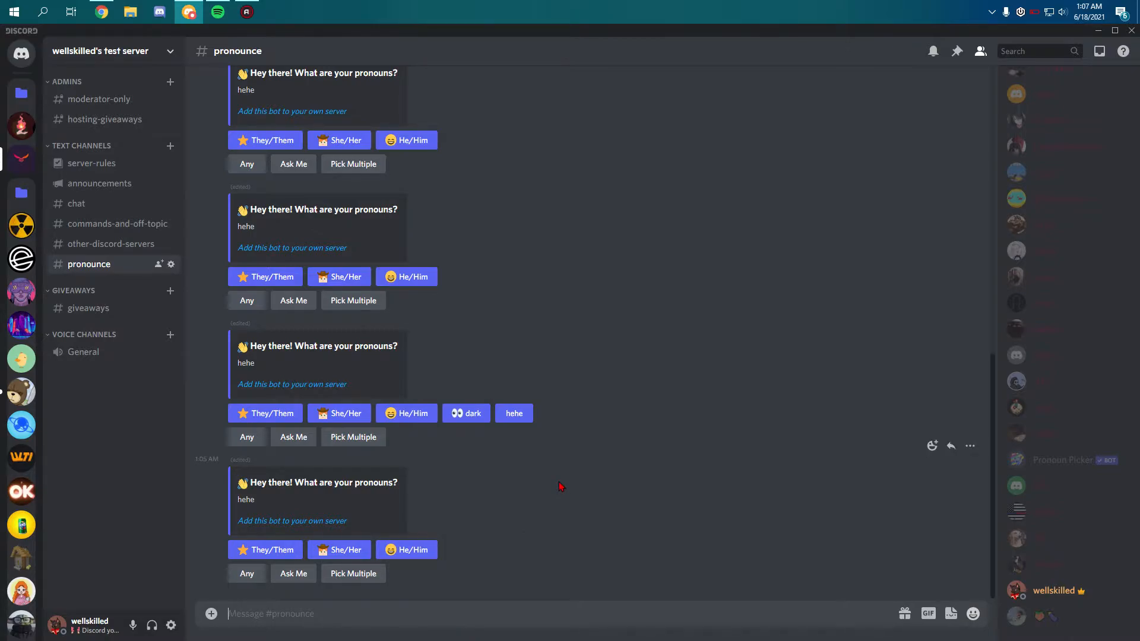
pyautogui.write('/')
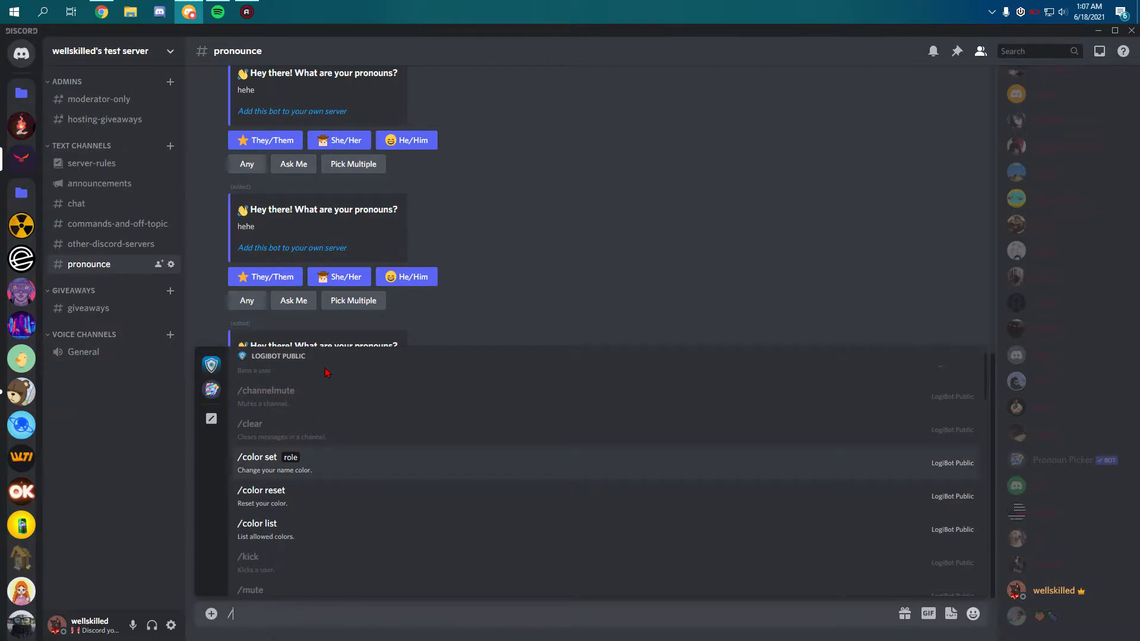
# - Filter the slash-command panel to Pronoun Picker's commands
pyautogui.click(211, 389)
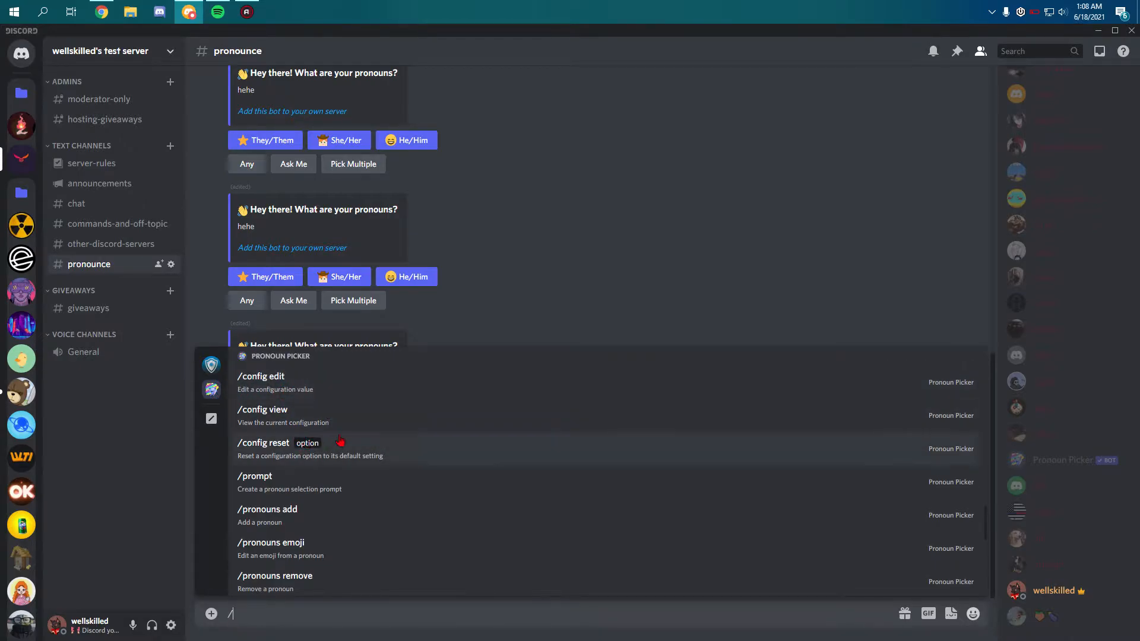
pyautogui.scroll(-3, 325, 411)
pyautogui.scroll(1, 310, 445)
pyautogui.scroll(3, 311, 446)
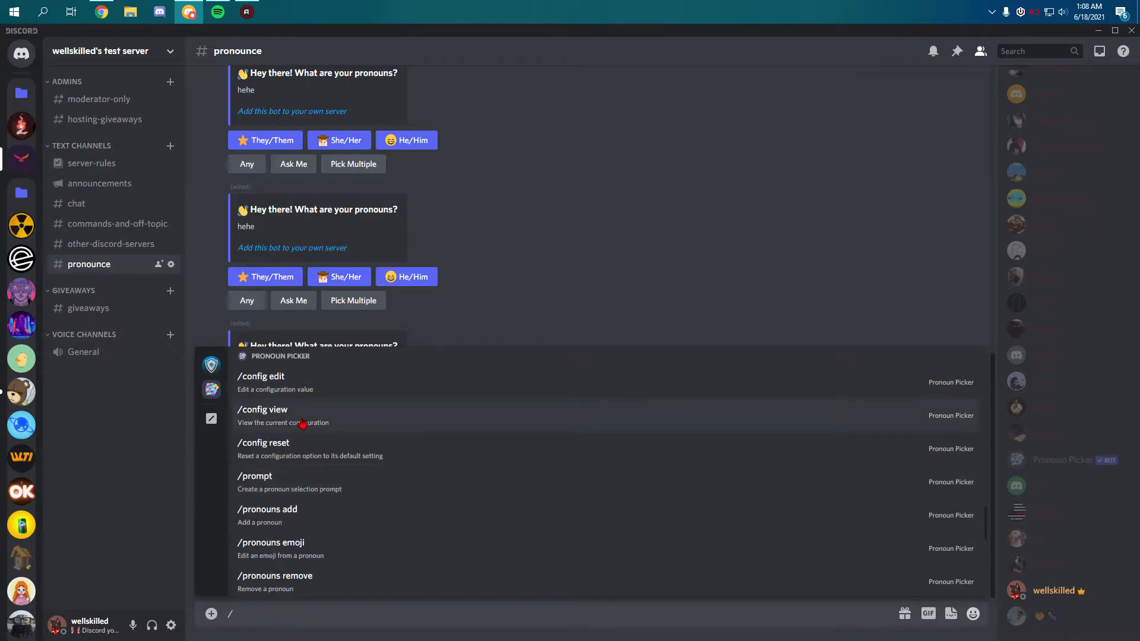
pyautogui.scroll(-2, 303, 424)
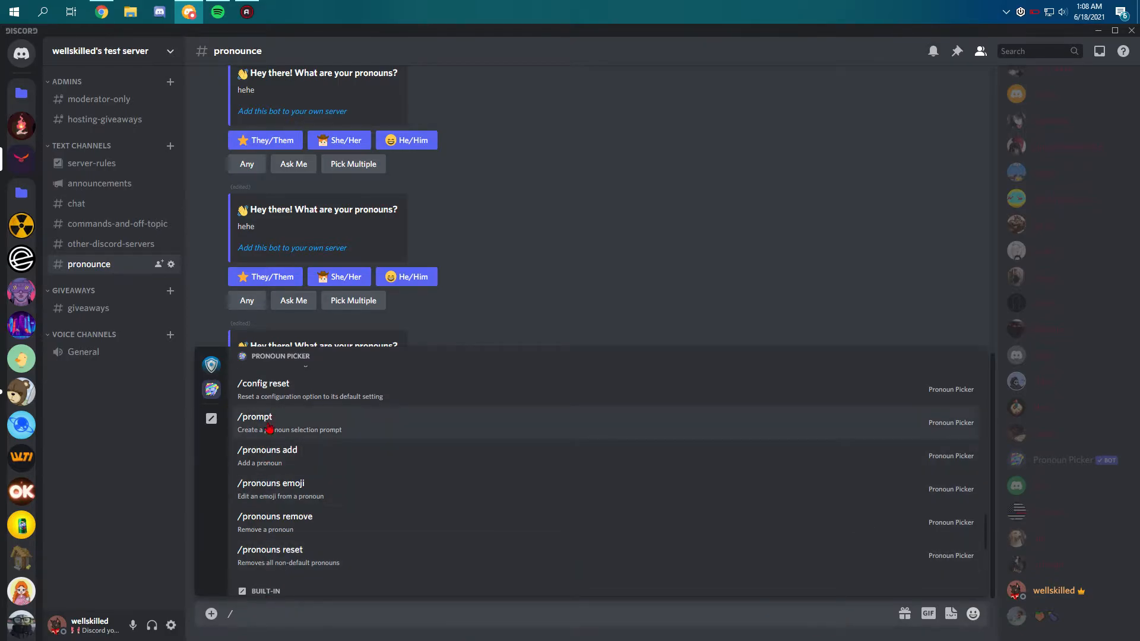
# - Run /prompt to post a They/Them, She/Her, He/Him pronoun prompt
pyautogui.click(270, 423)
pyautogui.press('Return')
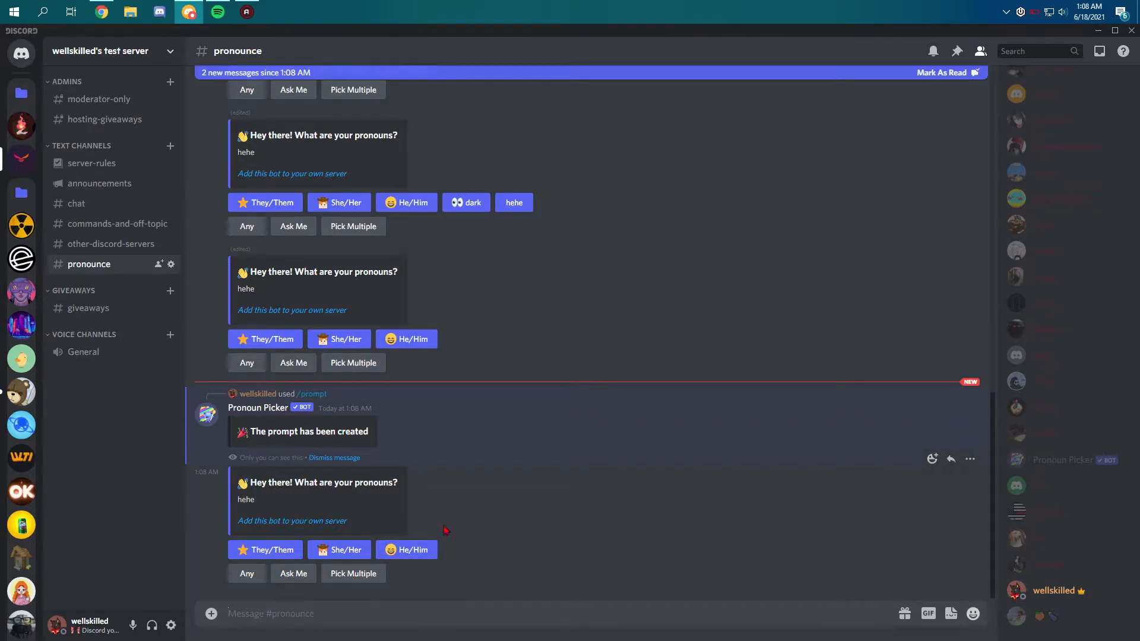
# - Try Pick Multiple: toggle They/Them, She/Her and He/Him, clear them and dismiss the private message
pyautogui.click(363, 577)
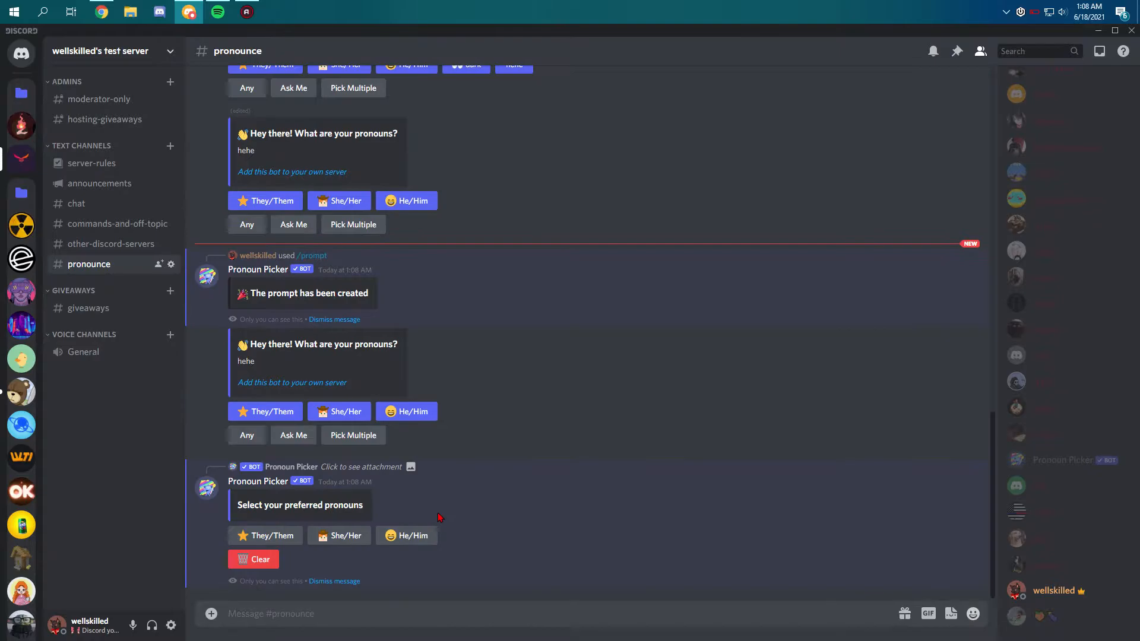
pyautogui.click(272, 535)
pyautogui.click(339, 536)
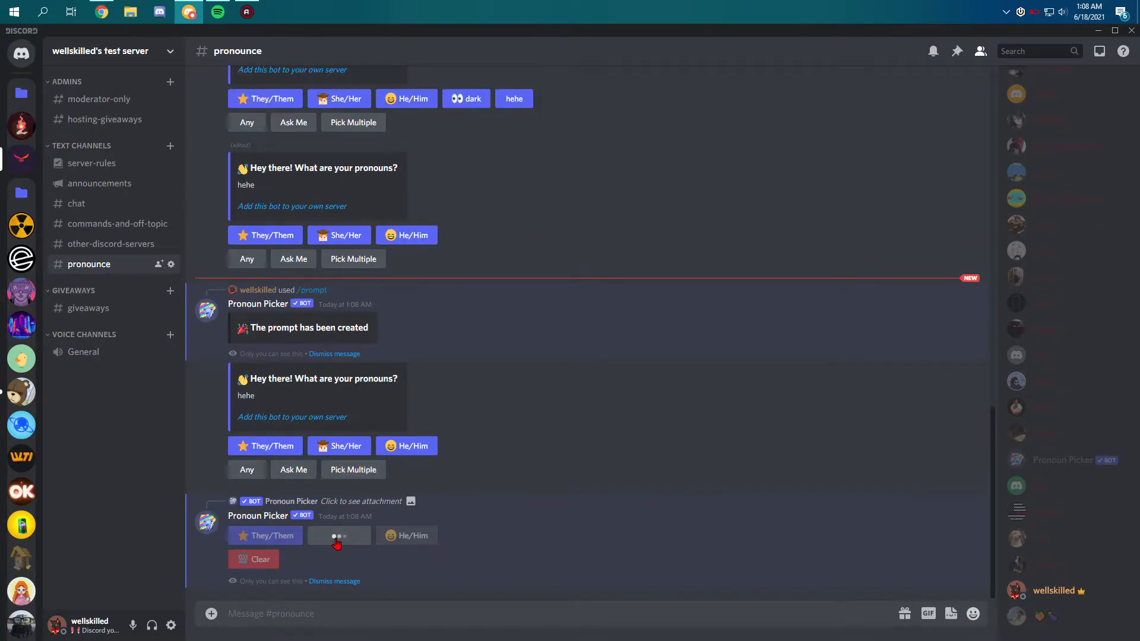
pyautogui.click(407, 535)
pyautogui.click(259, 559)
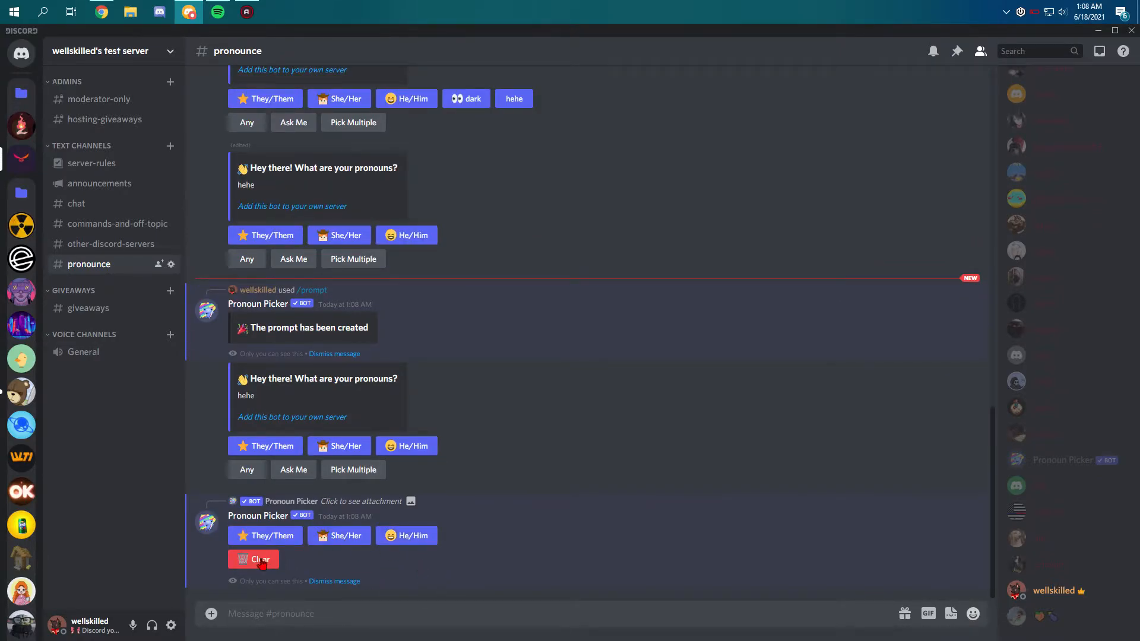
pyautogui.click(334, 581)
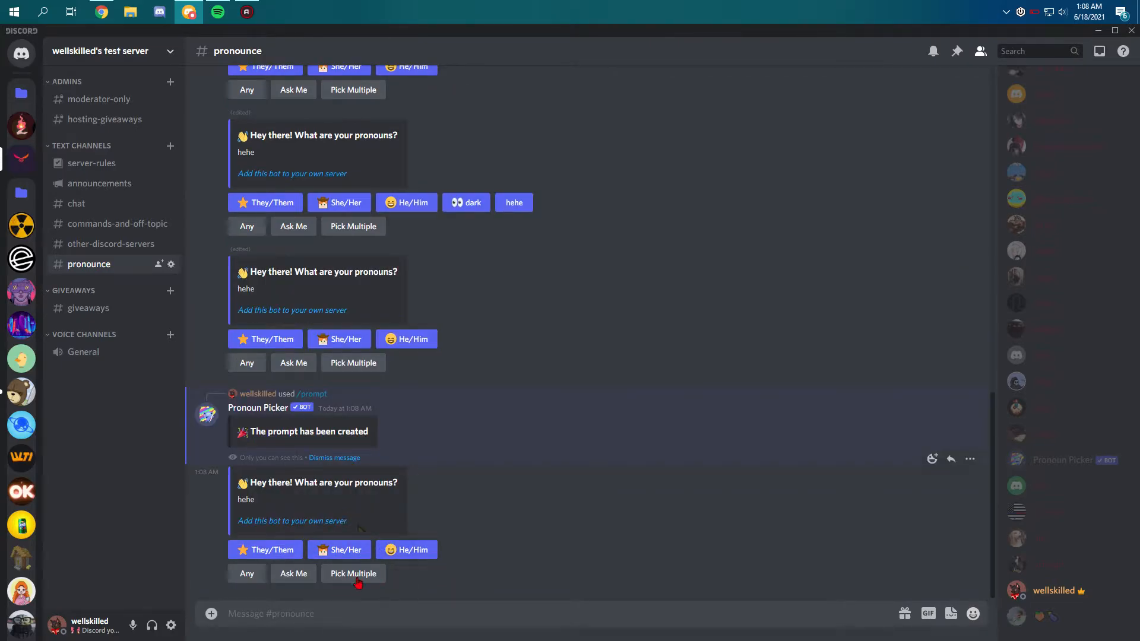
pyautogui.moveTo(496, 506)
pyautogui.write('/pro')
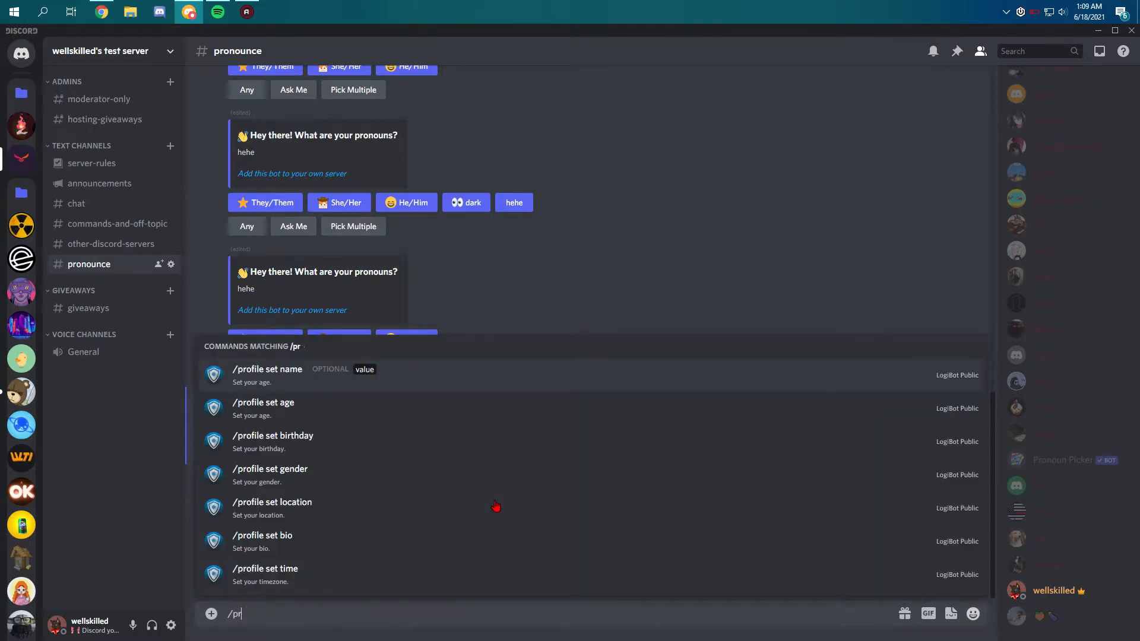
# - Start Pronoun Picker's /pronouns add command with pronoun 'dark'
pyautogui.press('BackSpace')
pyautogui.click(211, 390)
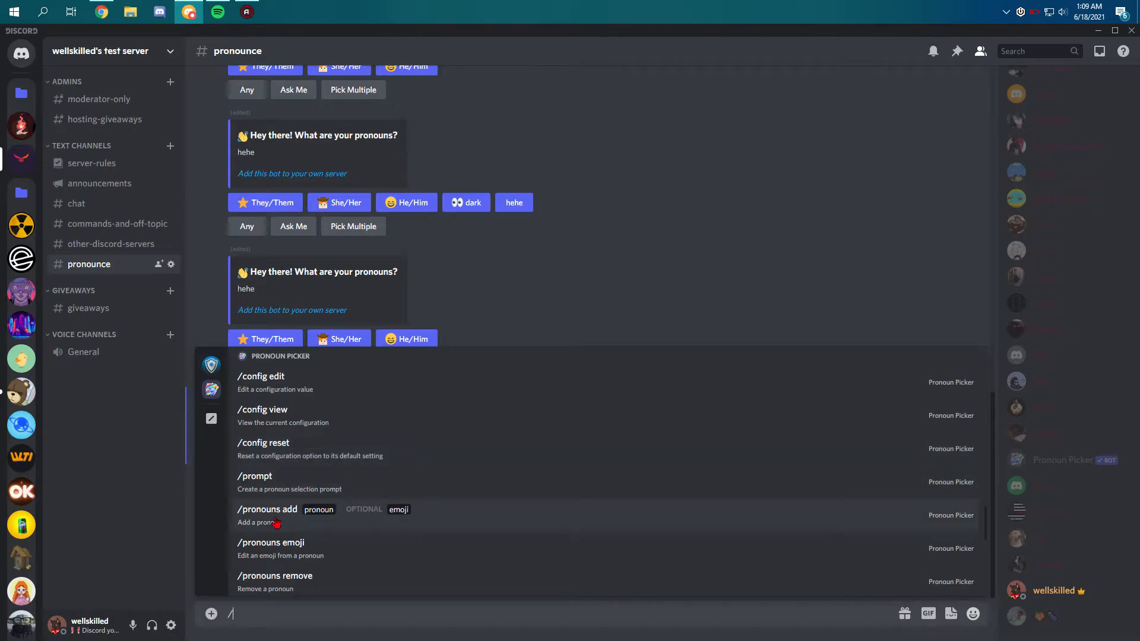
pyautogui.click(308, 521)
pyautogui.write('pronouns add pronoun: ar')
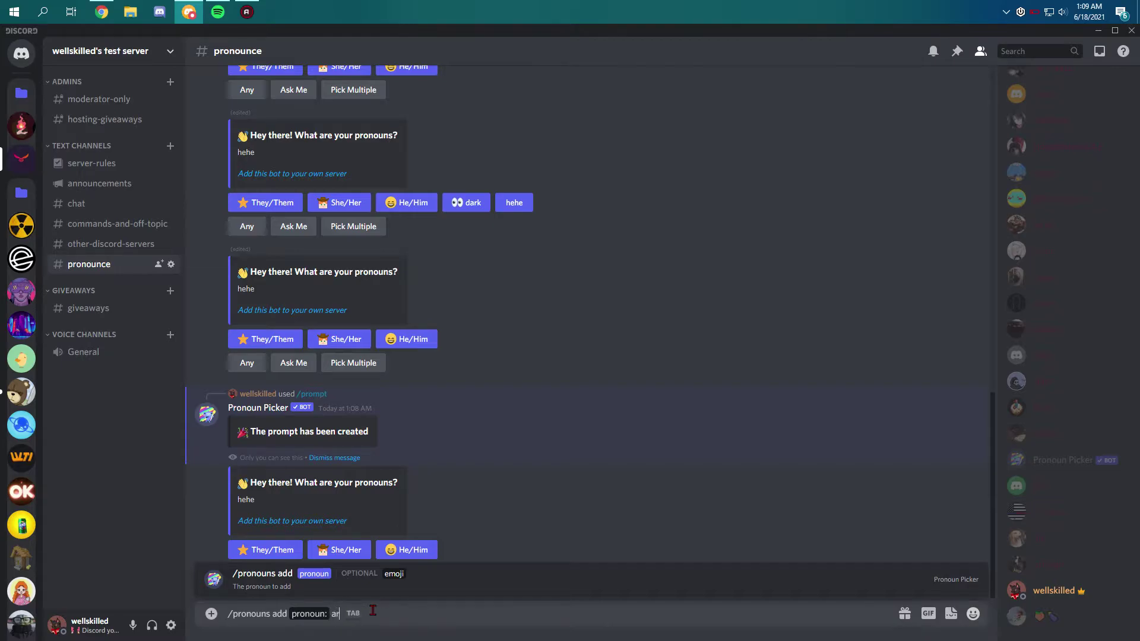
pyautogui.write('dark')
# - Give 'dark' the :cool-1: cool cat emoji and submit, getting 'dark has been added'
pyautogui.click(390, 574)
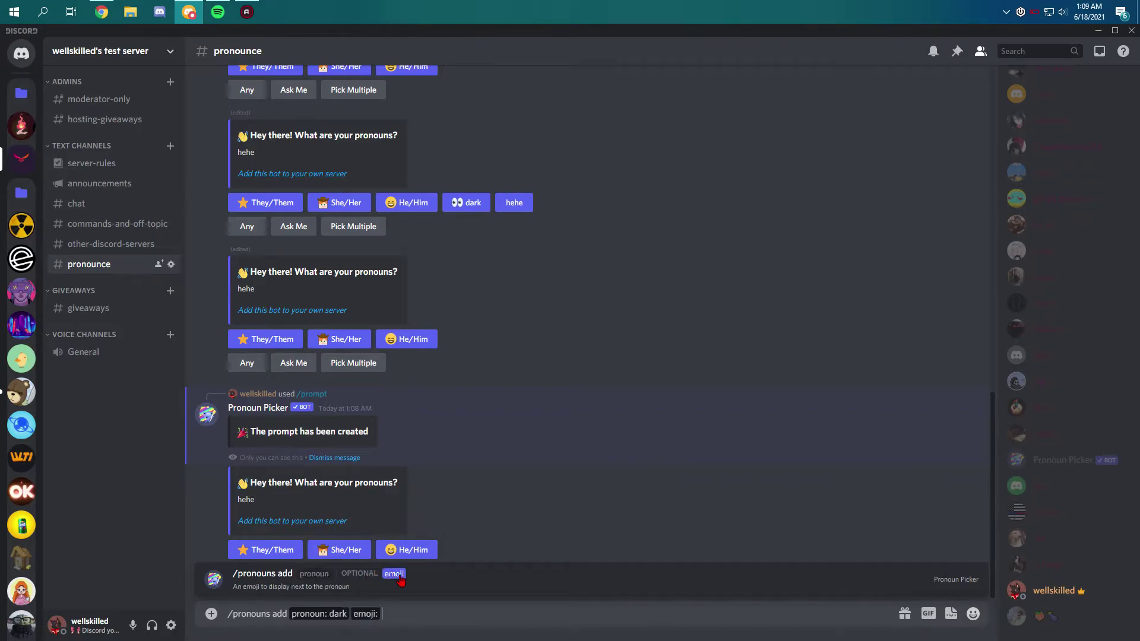
pyautogui.click(973, 613)
pyautogui.scroll(-2, 882, 477)
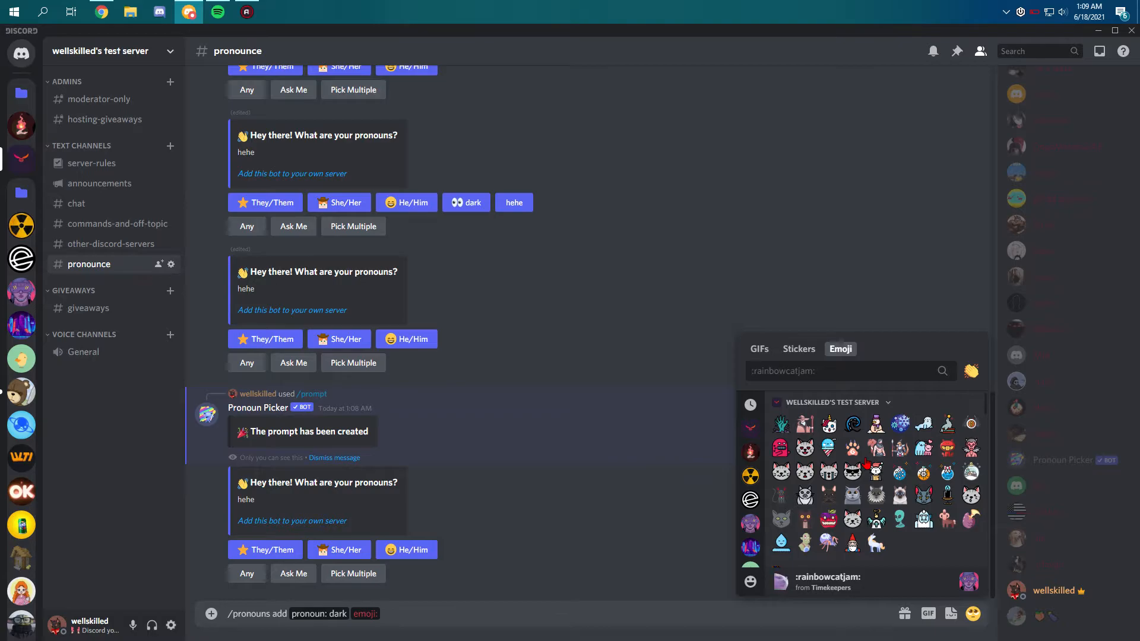
pyautogui.scroll(-2, 841, 479)
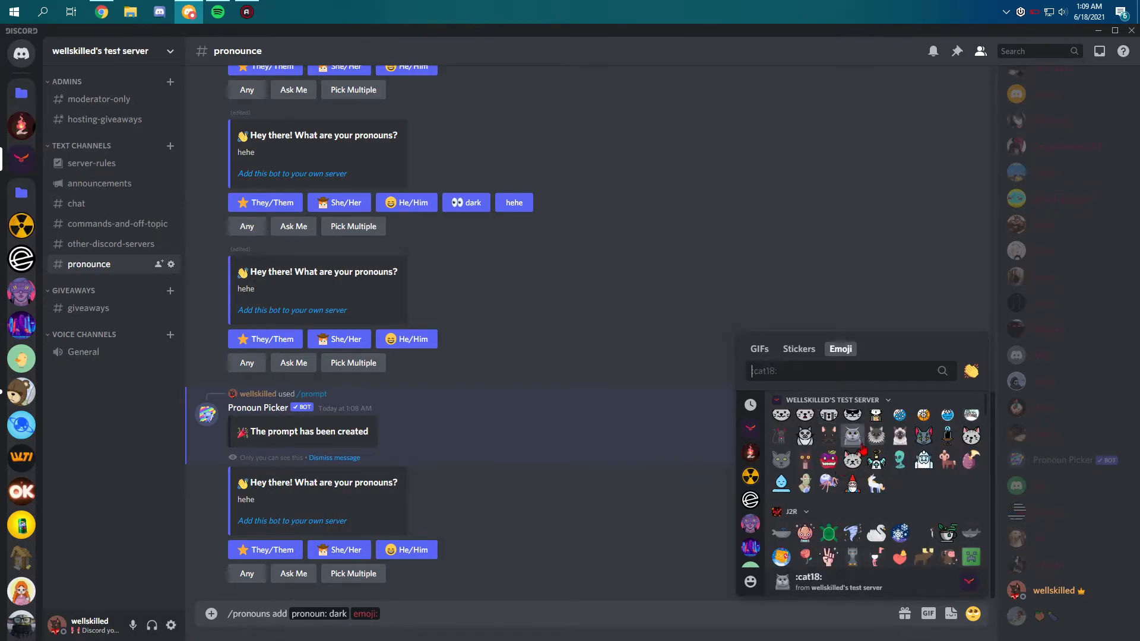
pyautogui.scroll(2, 855, 467)
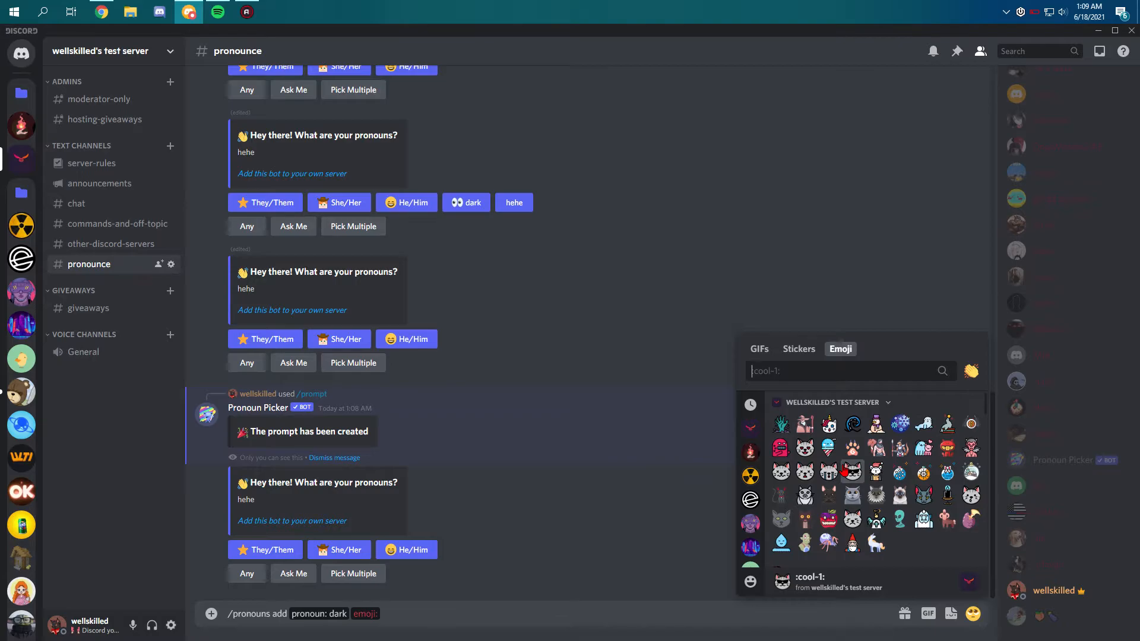
pyautogui.click(852, 473)
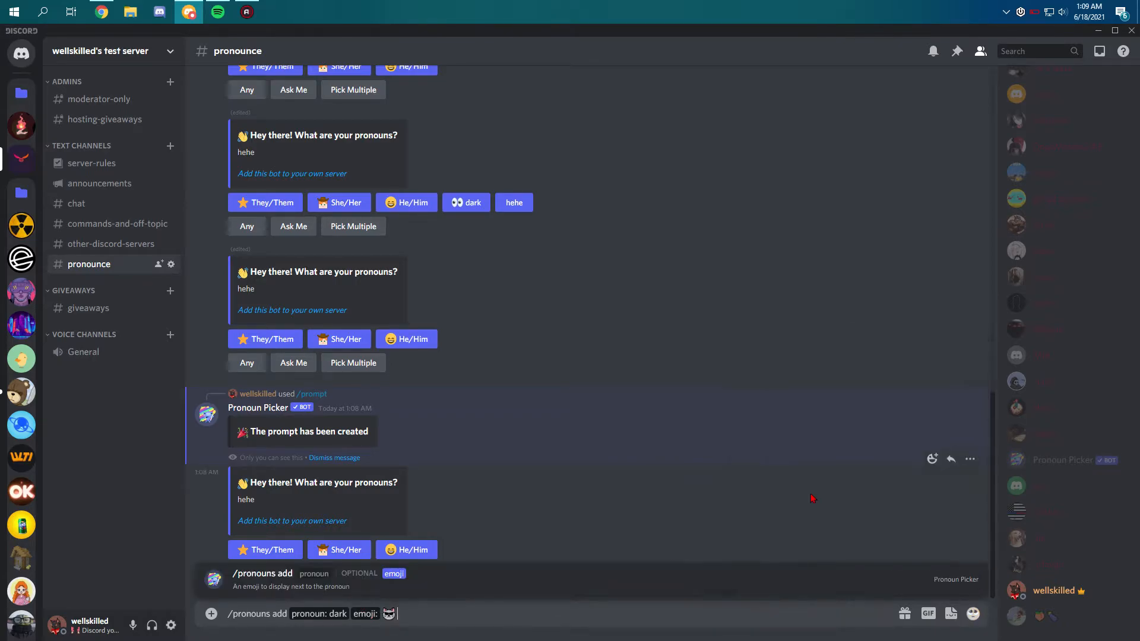
pyautogui.press('Return')
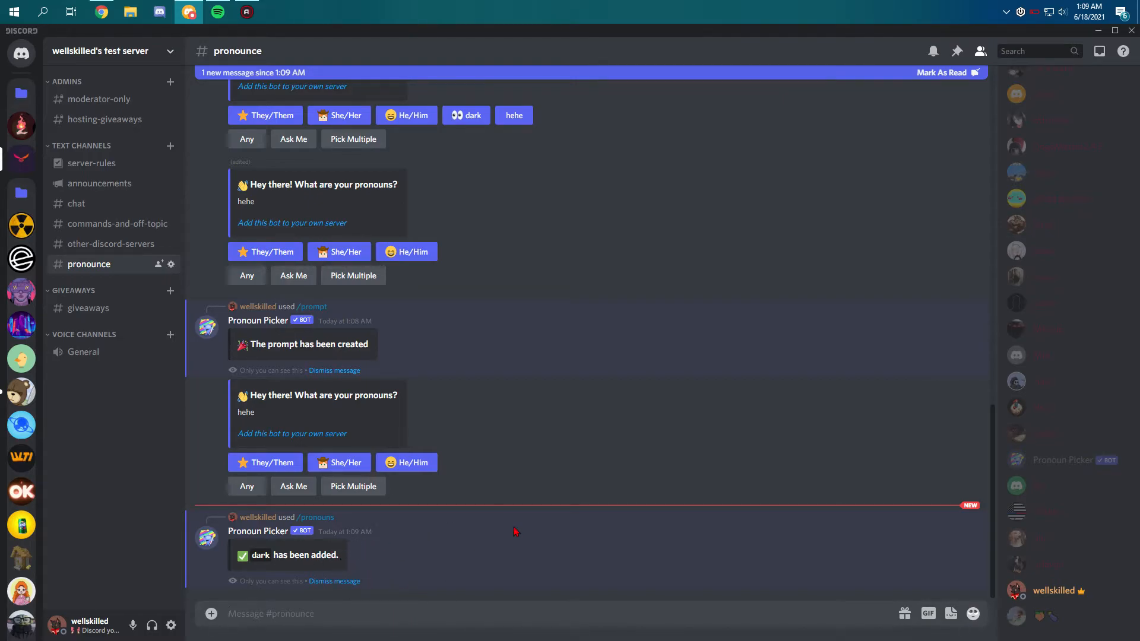
pyautogui.write('/pro')
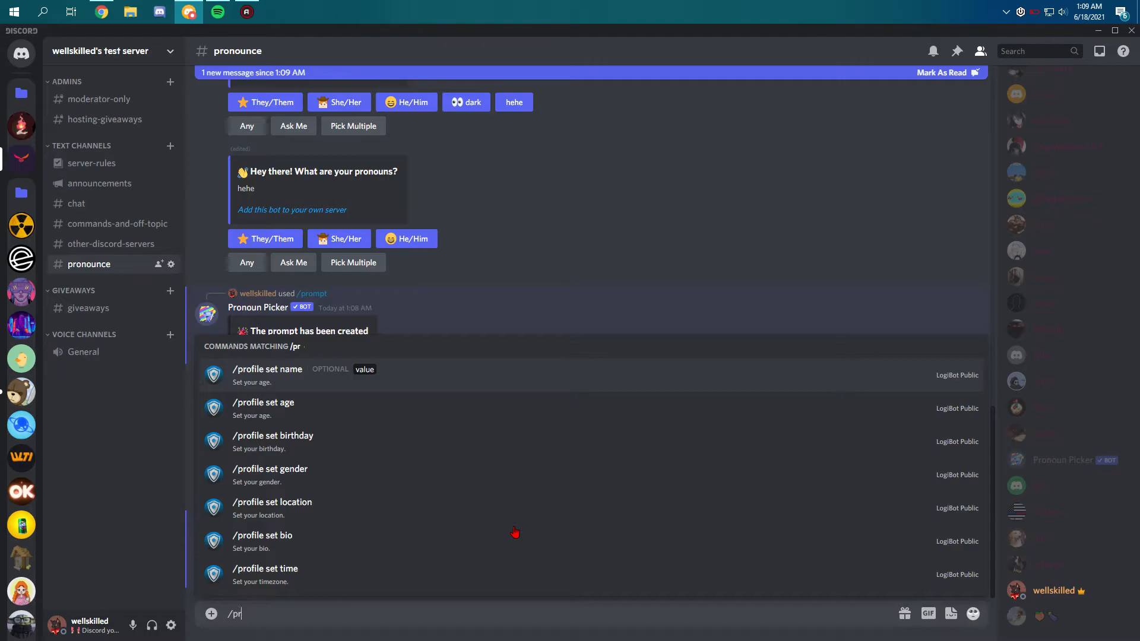
# - Post a fresh /prompt that now includes the dark option
pyautogui.press('BackSpace')
pyautogui.press('BackSpace')
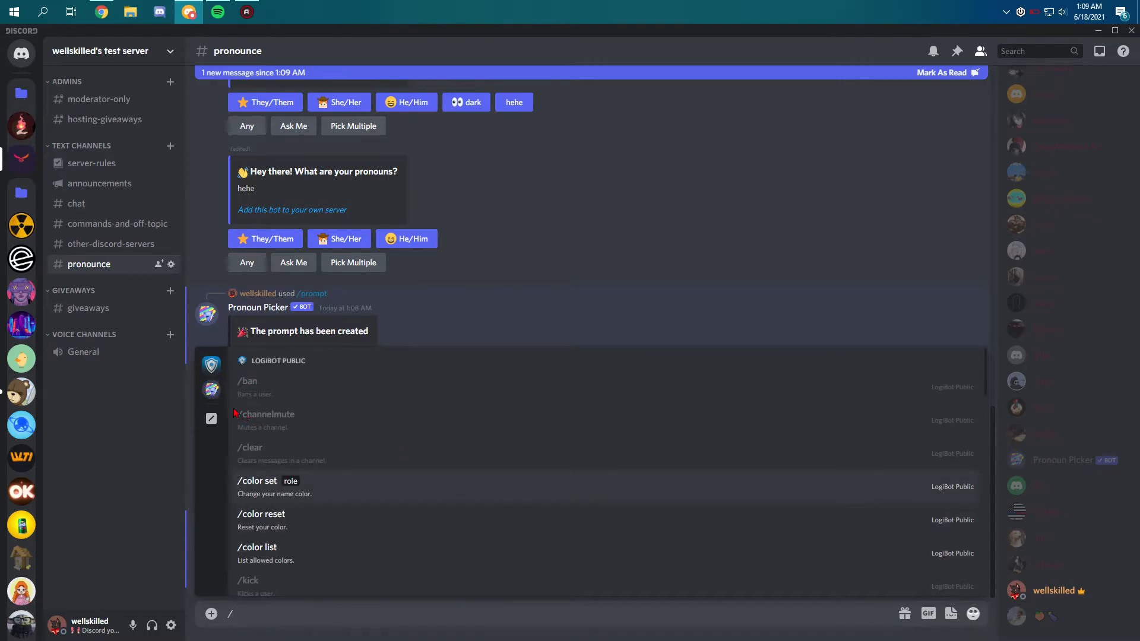
pyautogui.click(211, 388)
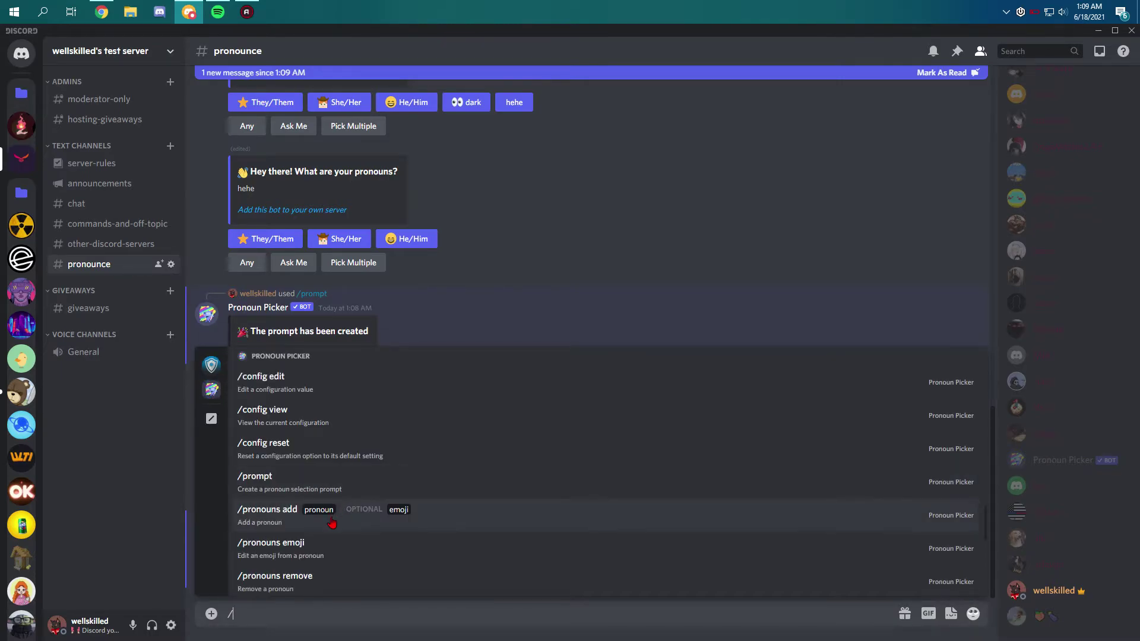
pyautogui.click(296, 482)
pyautogui.press('Return')
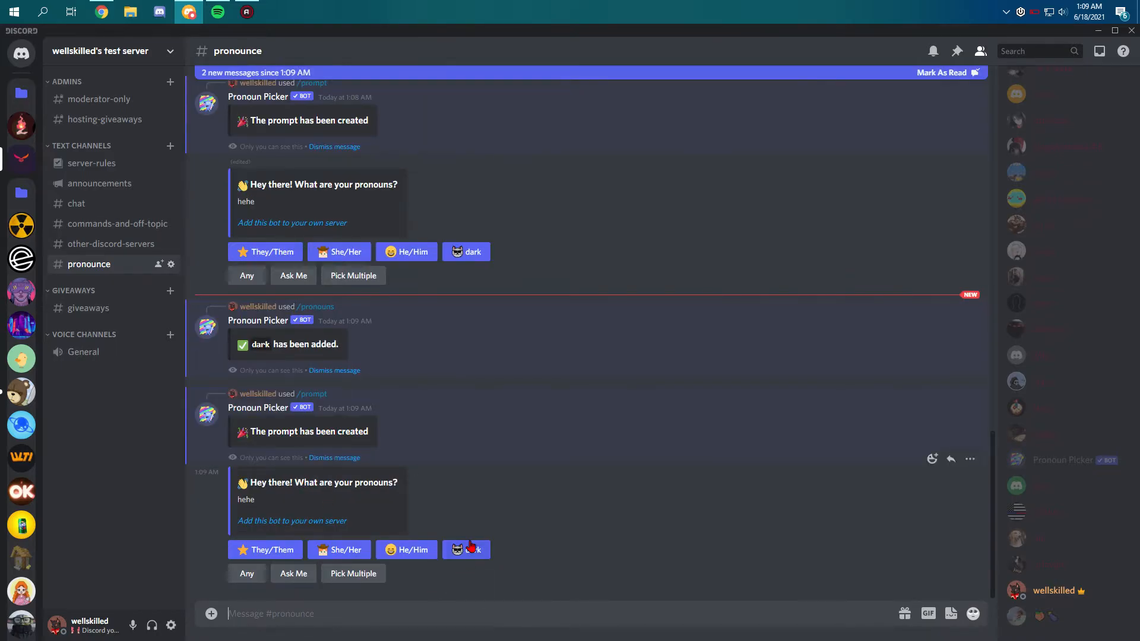
# - Choose dark as your pronoun and confirm the dark role on your profile card
pyautogui.click(467, 550)
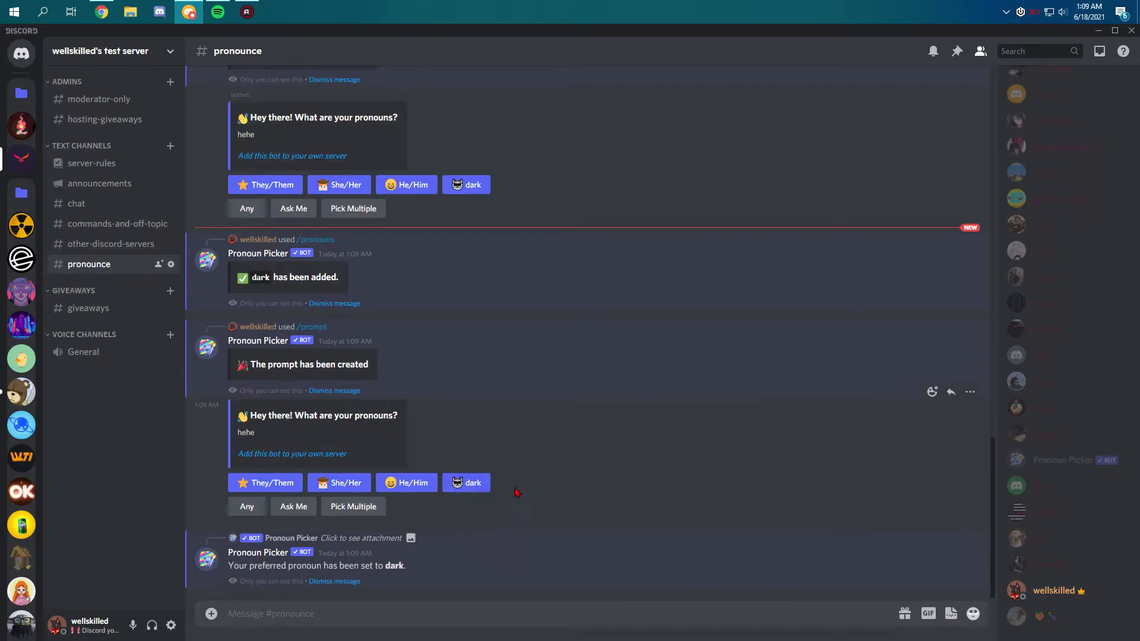
pyautogui.moveTo(251, 581); pyautogui.dragTo(279, 582)
pyautogui.click(299, 581)
pyautogui.click(1050, 590)
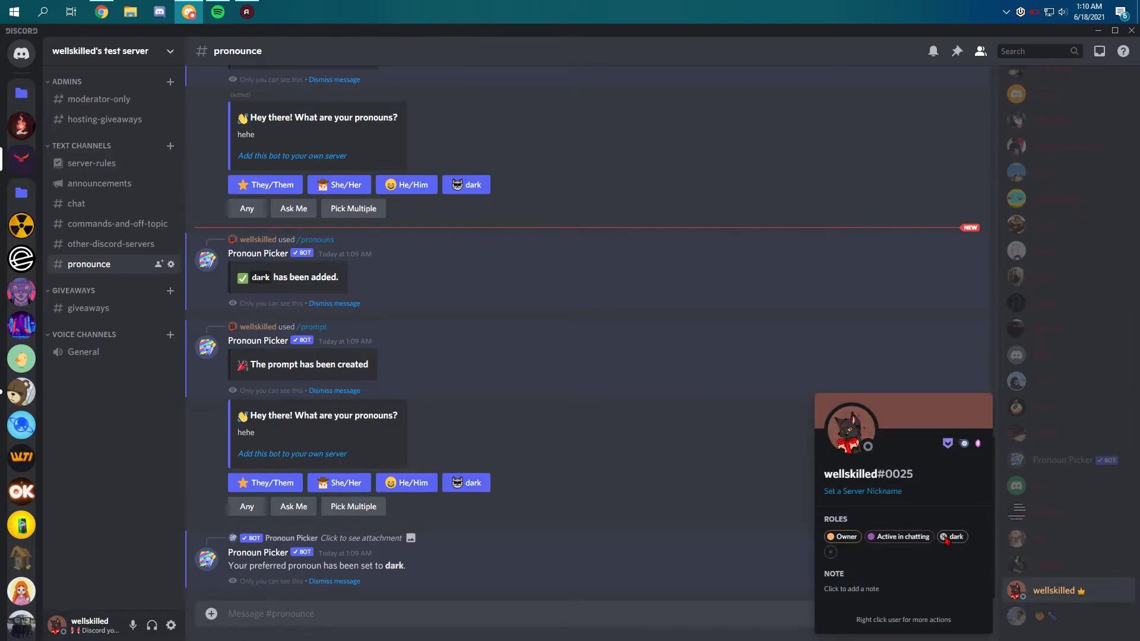
pyautogui.click(652, 428)
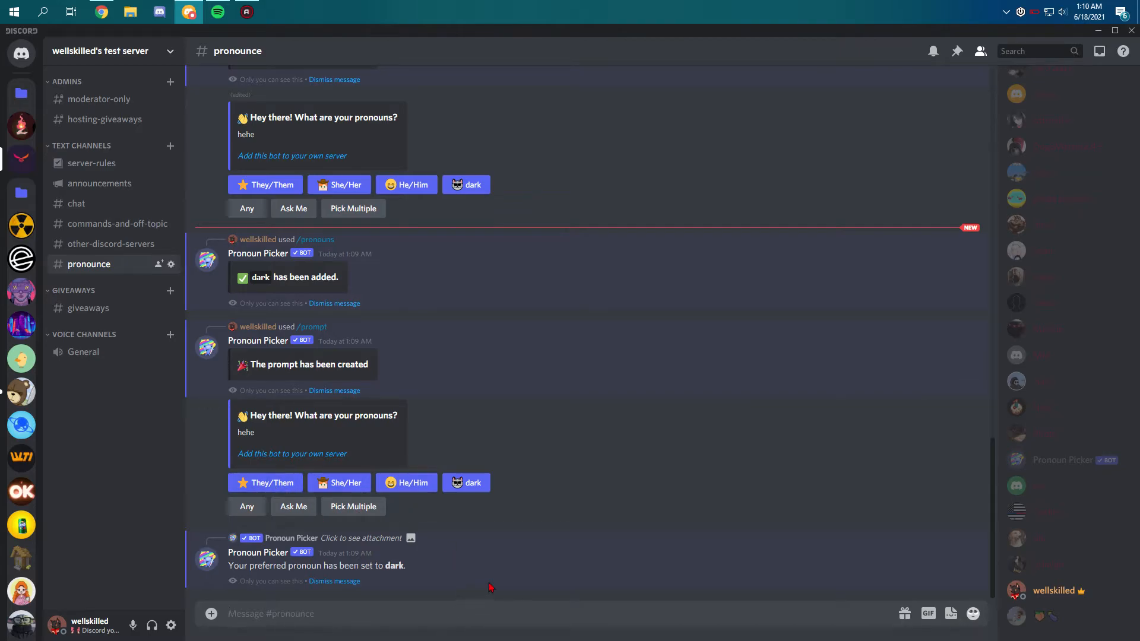
pyautogui.write('/')
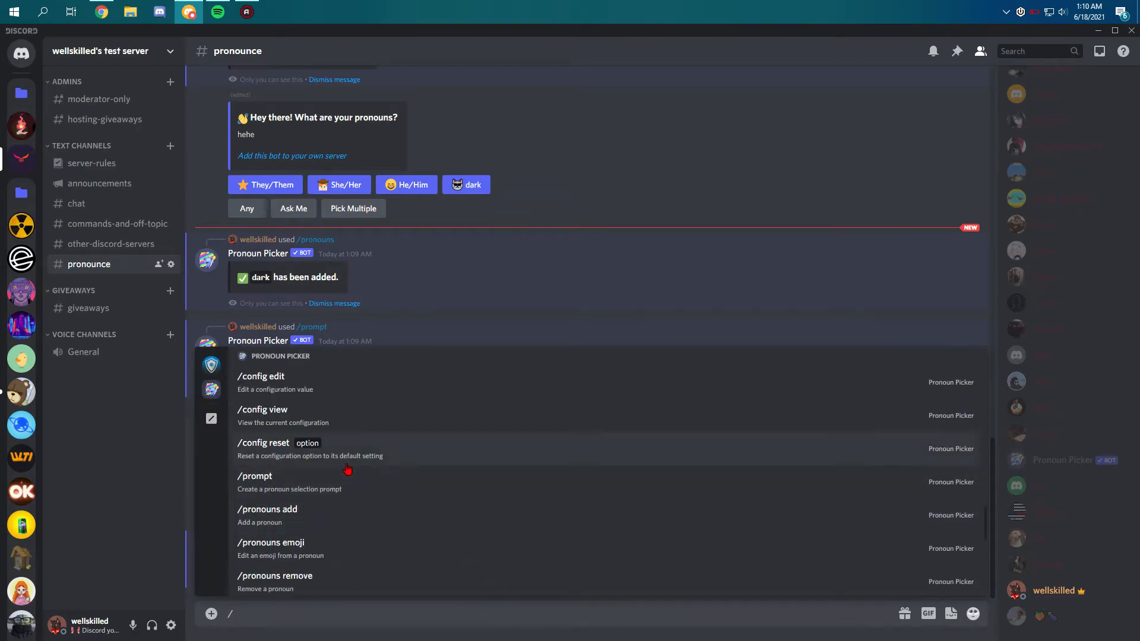
pyautogui.scroll(-2, 347, 470)
pyautogui.scroll(1, 347, 470)
pyautogui.scroll(-1, 301, 552)
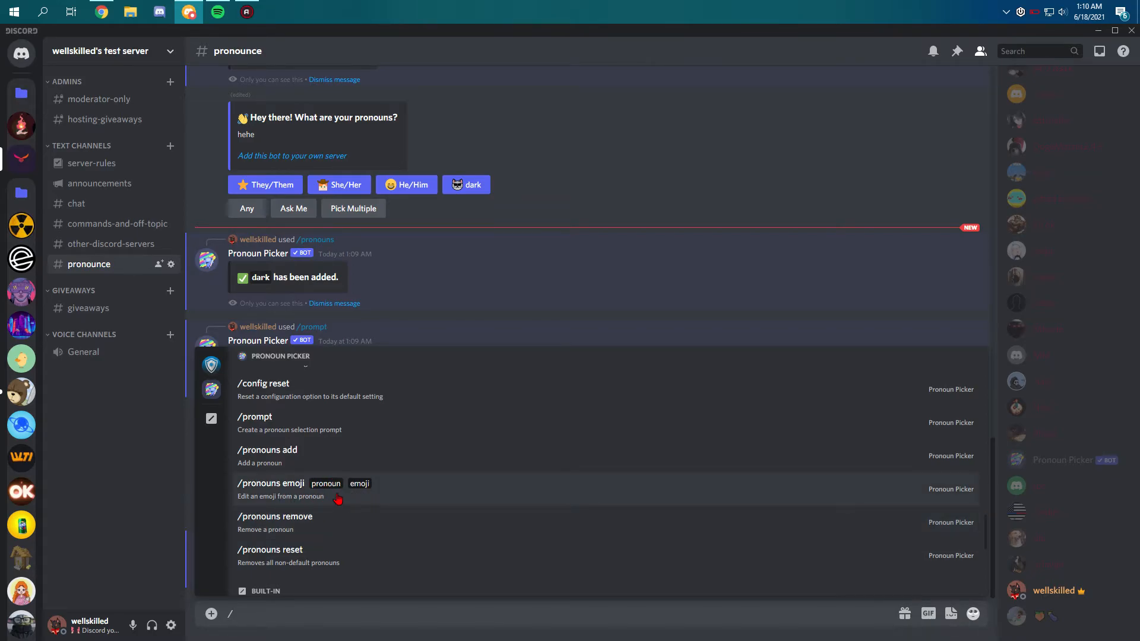
pyautogui.scroll(2, 336, 501)
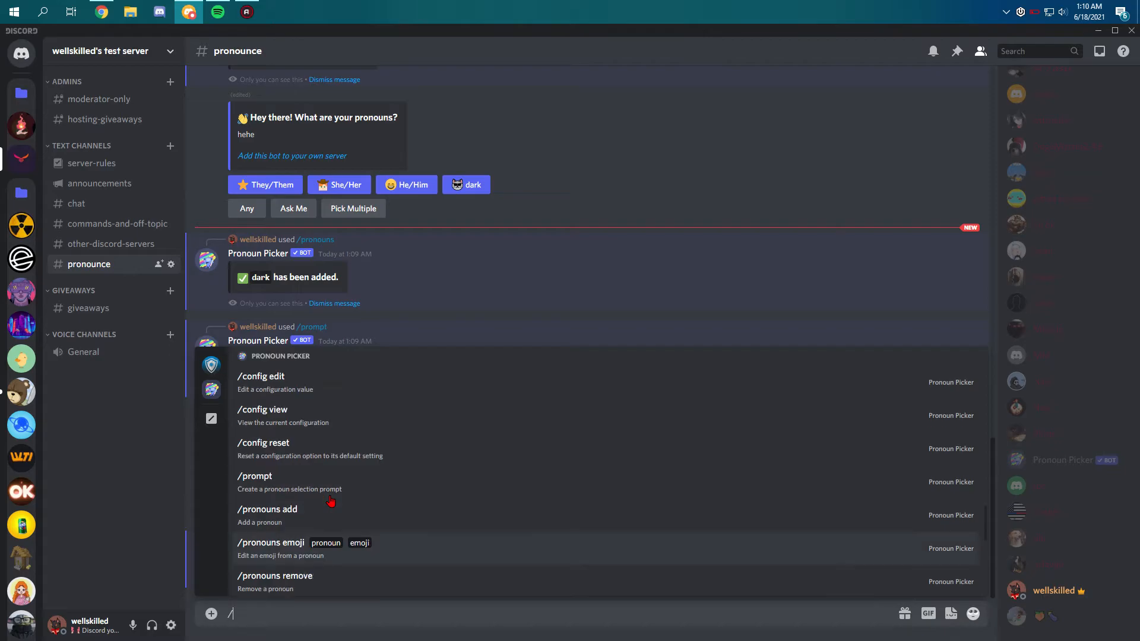
pyautogui.scroll(1, 335, 501)
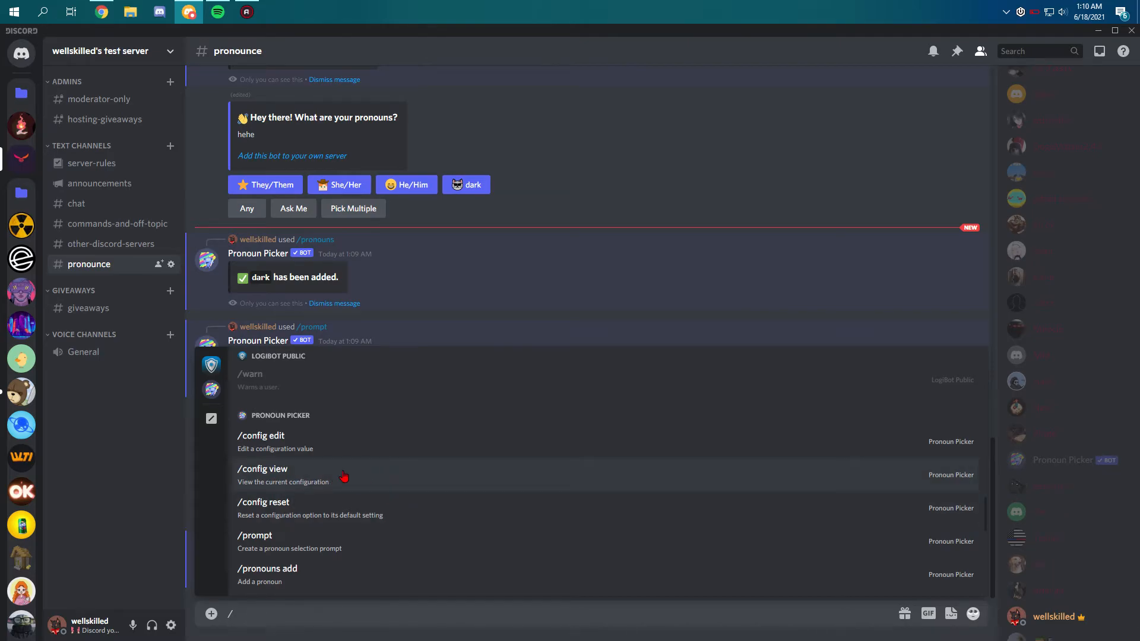
pyautogui.click(396, 311)
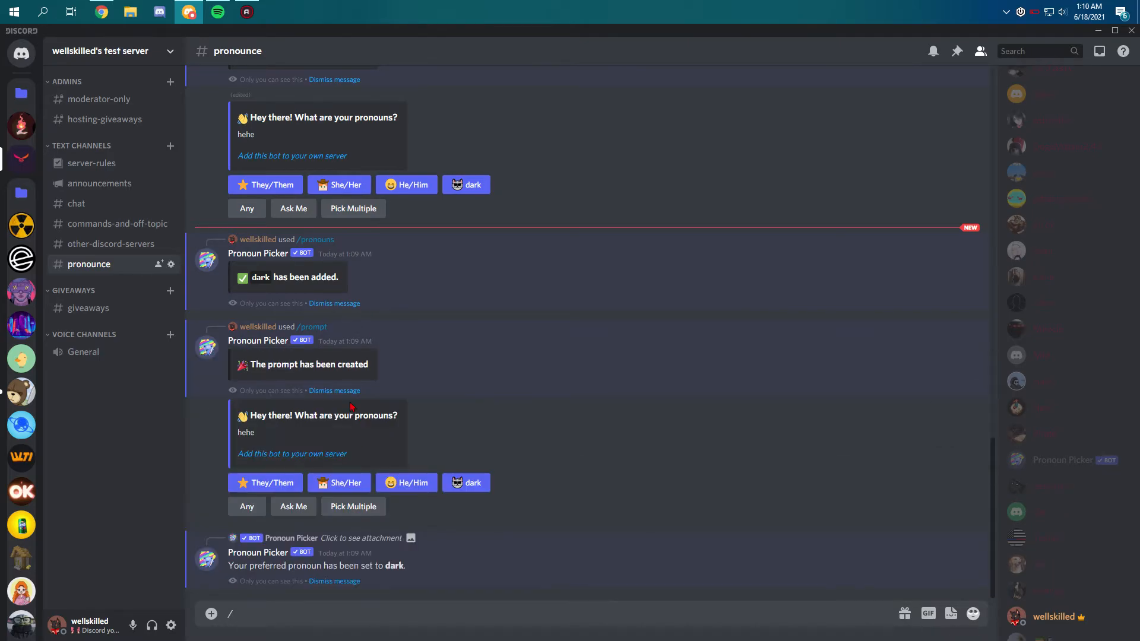
pyautogui.moveTo(256, 432); pyautogui.dragTo(235, 436)
pyautogui.click(357, 442)
pyautogui.click(364, 613)
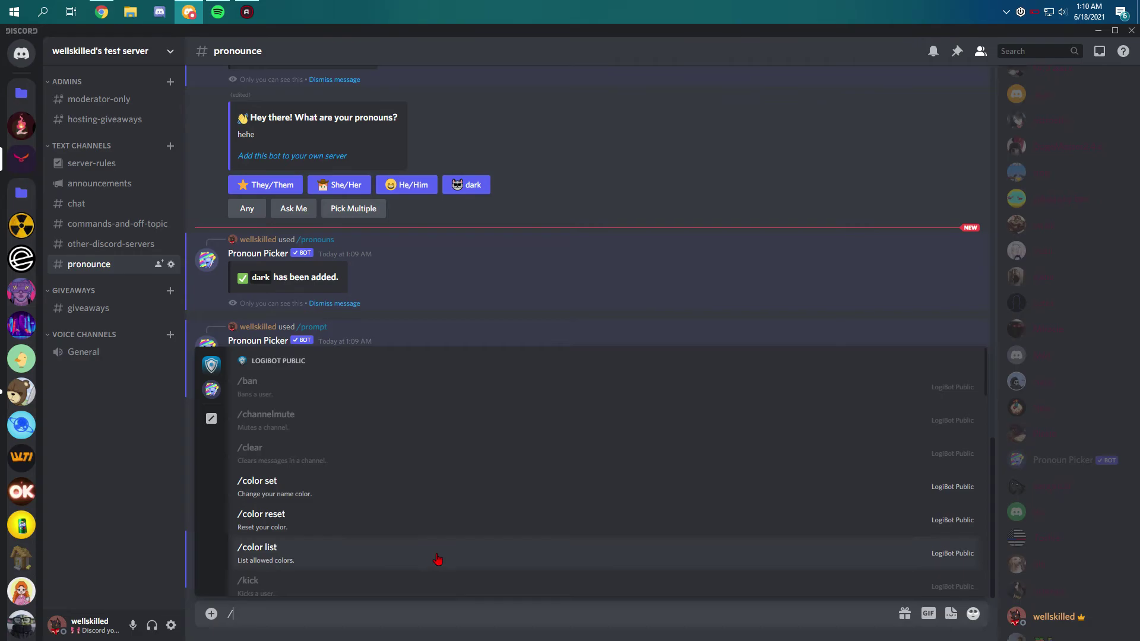
pyautogui.click(365, 421)
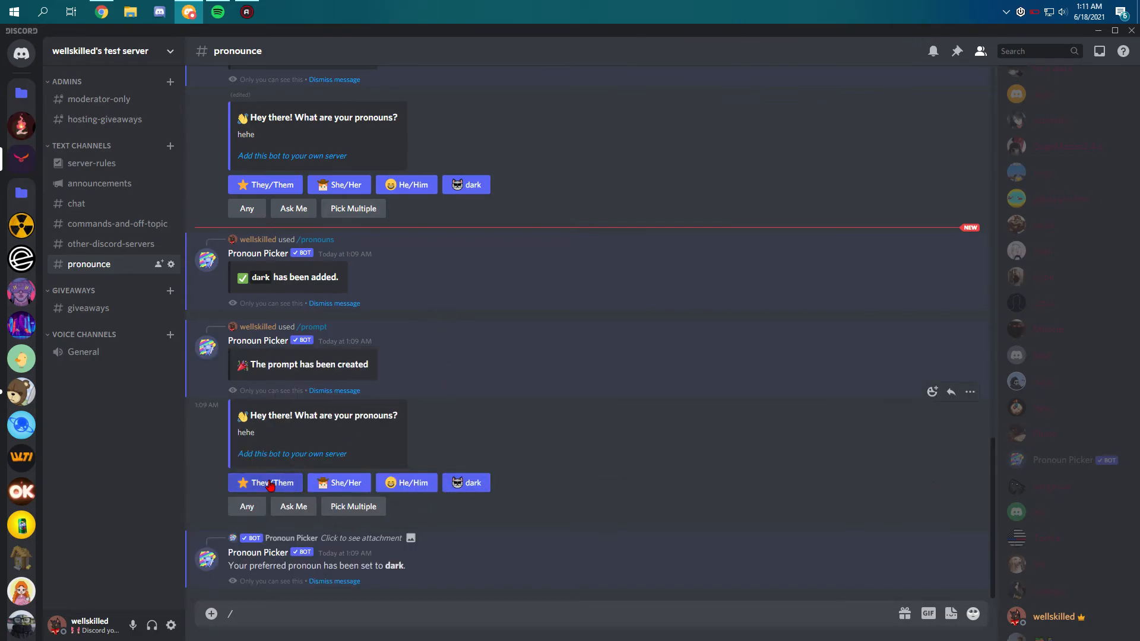